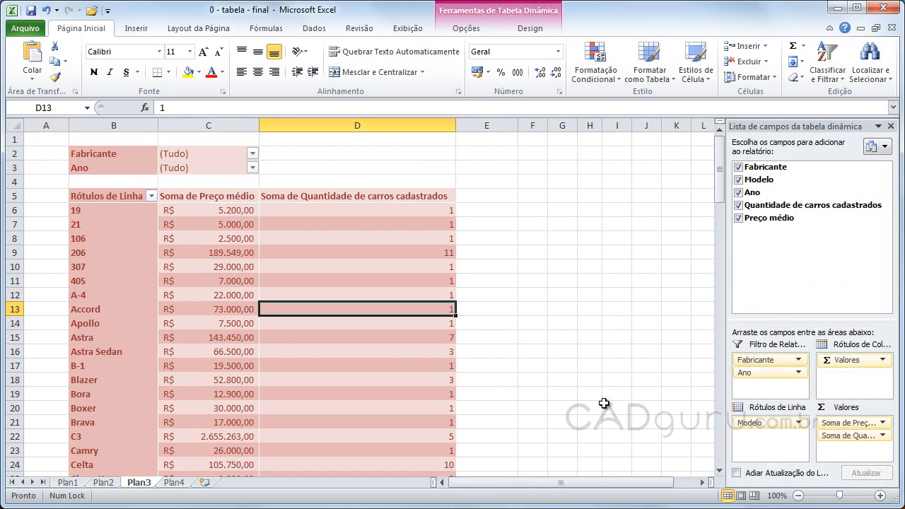
# Insert a 3-D clustered column PivotChart based on the pivot table on the Plan3 sheet
pyautogui.click(196, 312)
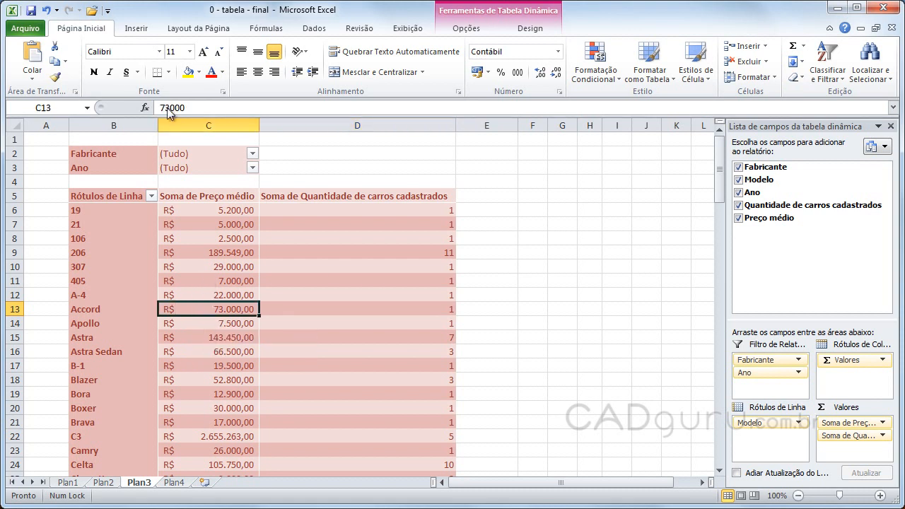
pyautogui.click(135, 29)
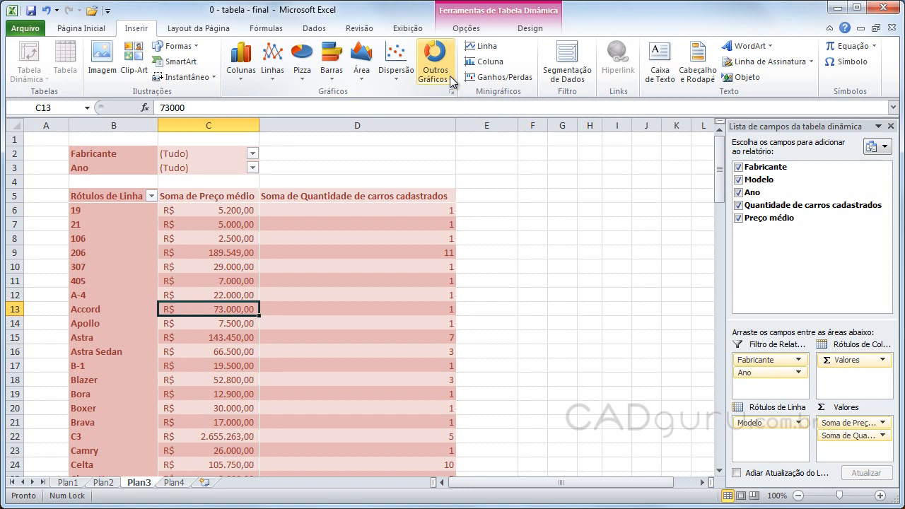
pyautogui.click(470, 31)
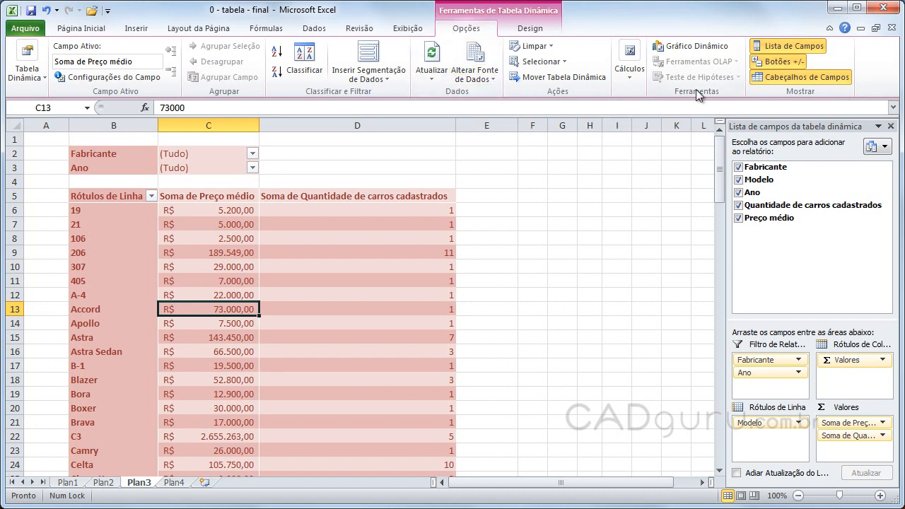
pyautogui.click(678, 45)
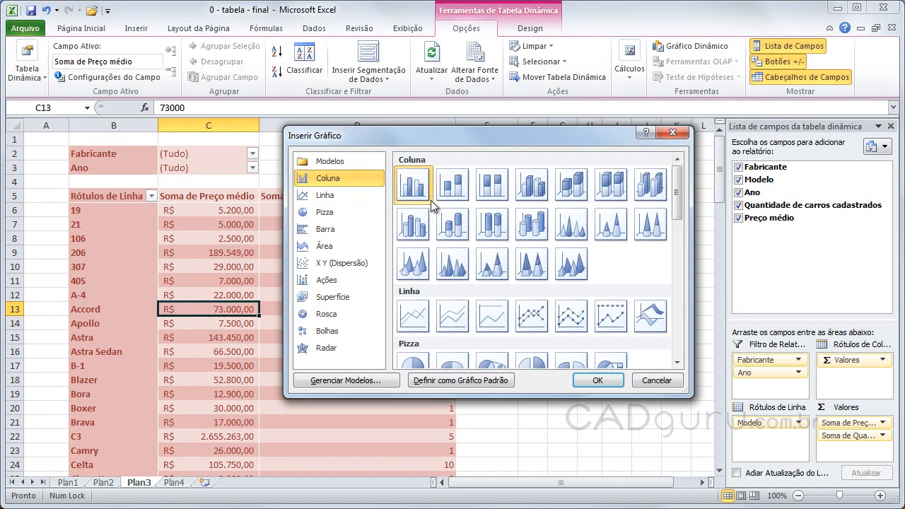
pyautogui.click(531, 193)
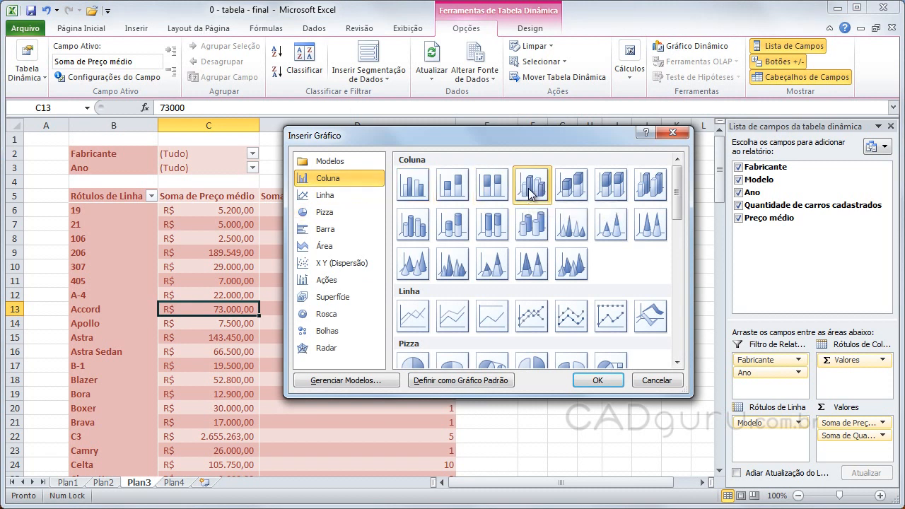
pyautogui.click(598, 381)
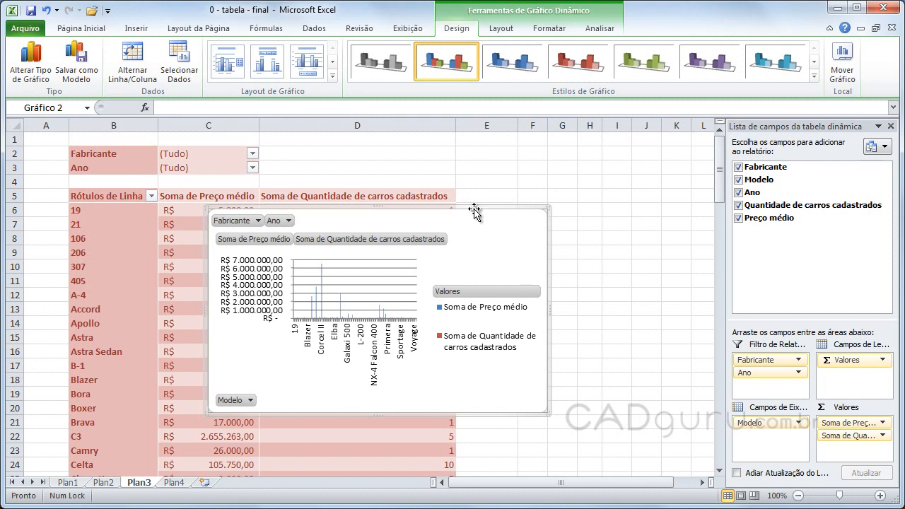
# Relocate the PivotChart from Plan3 to the Plan4 sheet as an embedded object
pyautogui.moveTo(473, 210); pyautogui.dragTo(454, 142)
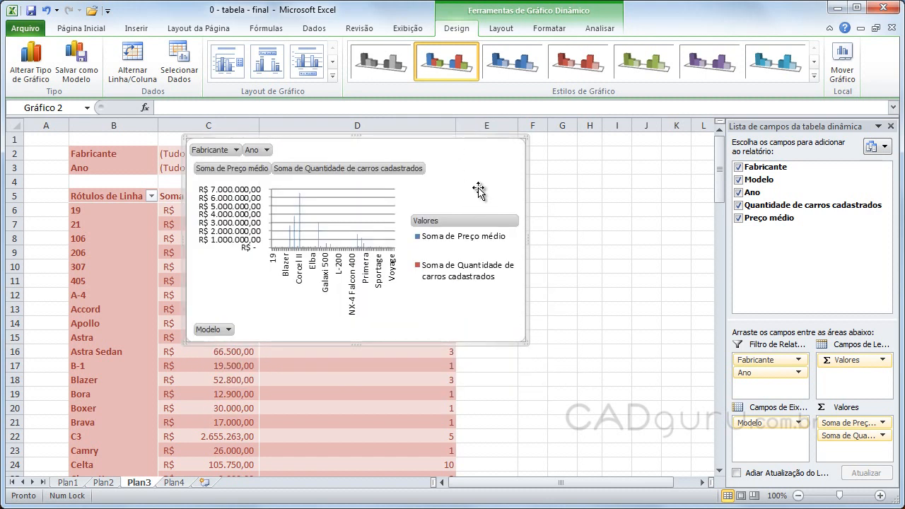
pyautogui.rightClick(478, 189)
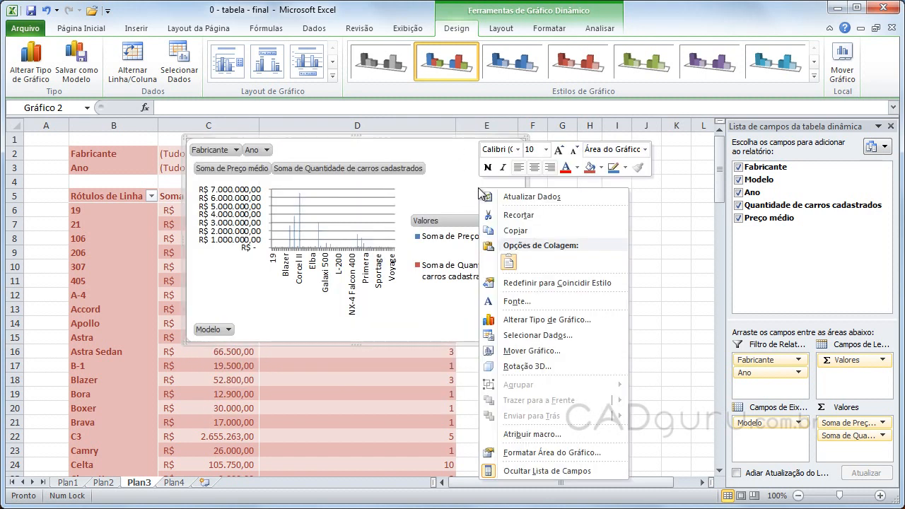
pyautogui.click(523, 351)
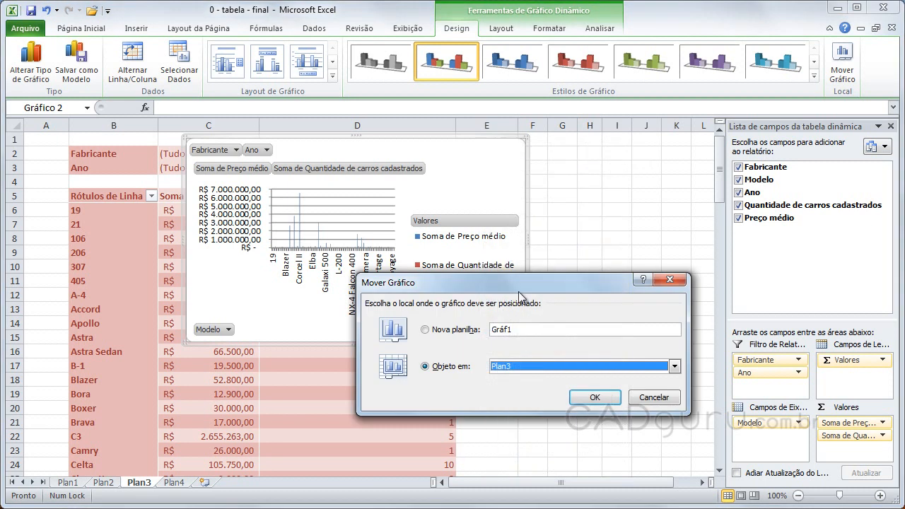
pyautogui.moveTo(522, 281); pyautogui.dragTo(434, 222)
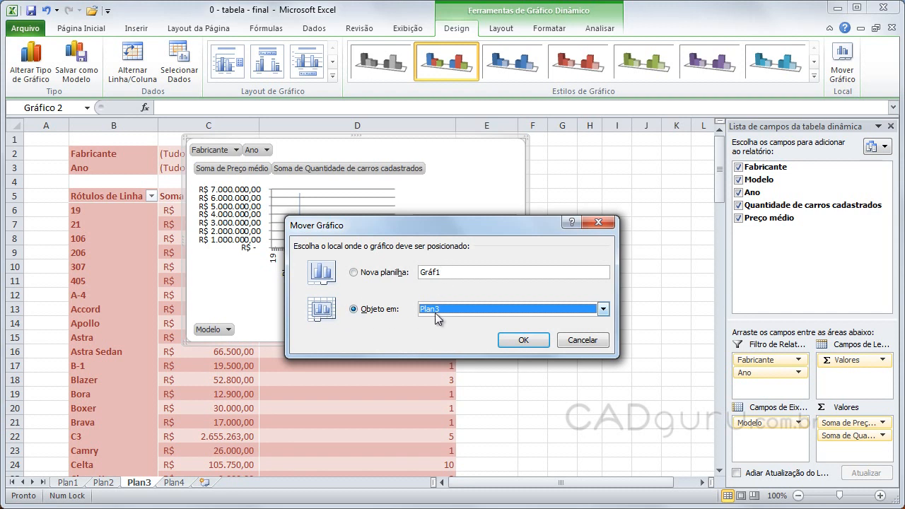
pyautogui.click(602, 310)
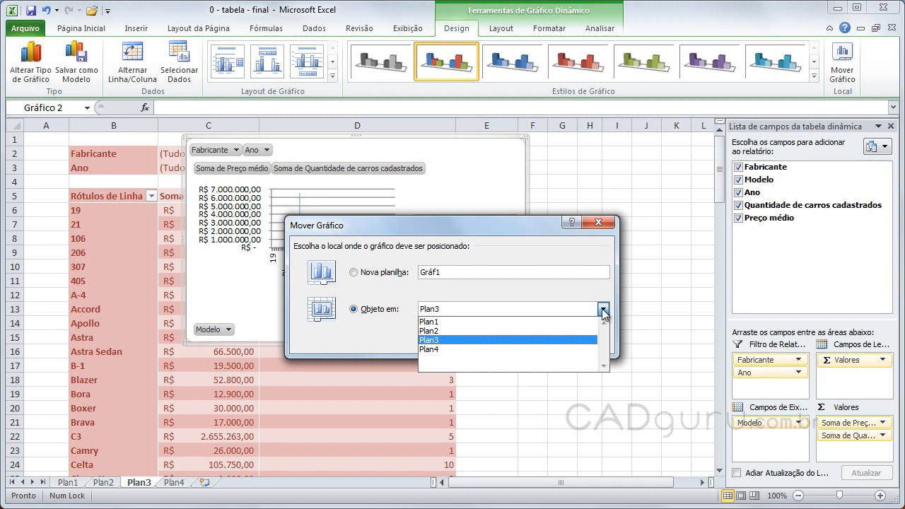
pyautogui.click(432, 348)
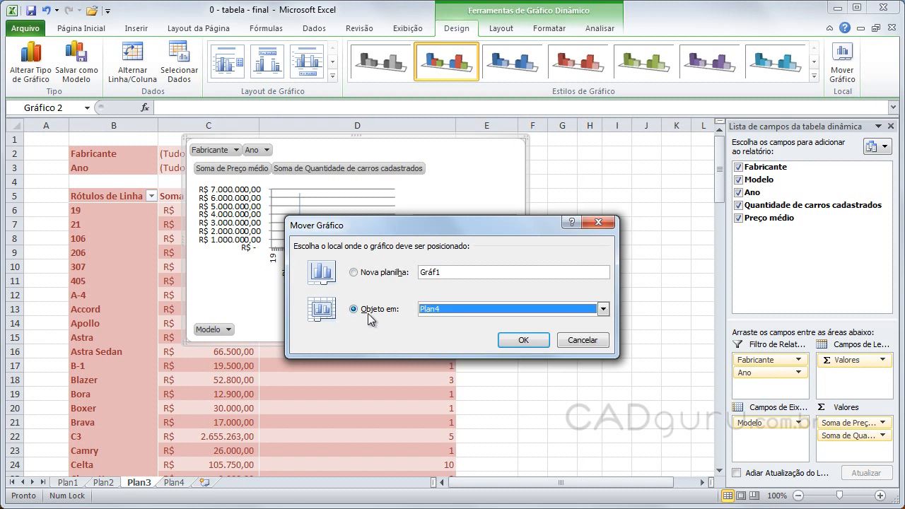
pyautogui.click(523, 343)
# Position the chart at column B, row 2 of Plan4 and enlarge it to about column N, row 22
pyautogui.moveTo(476, 163); pyautogui.dragTo(349, 172)
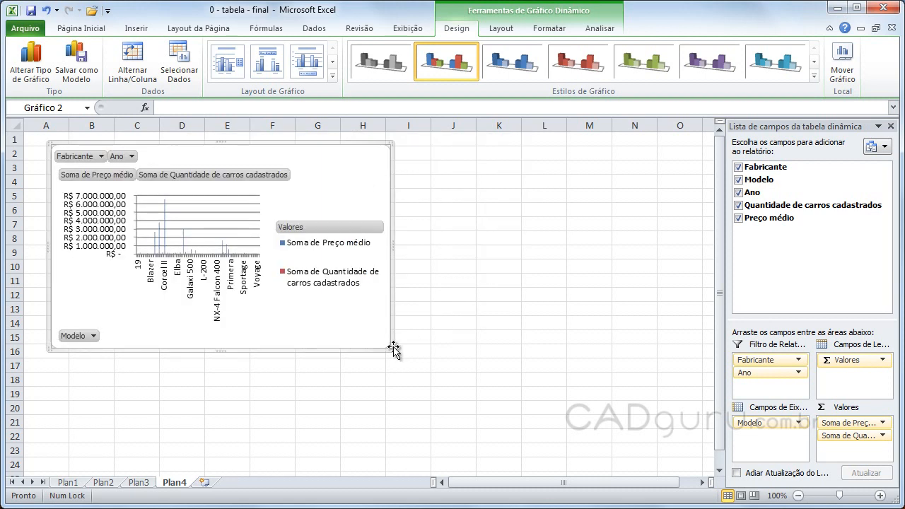
pyautogui.moveTo(391, 348); pyautogui.dragTo(659, 449)
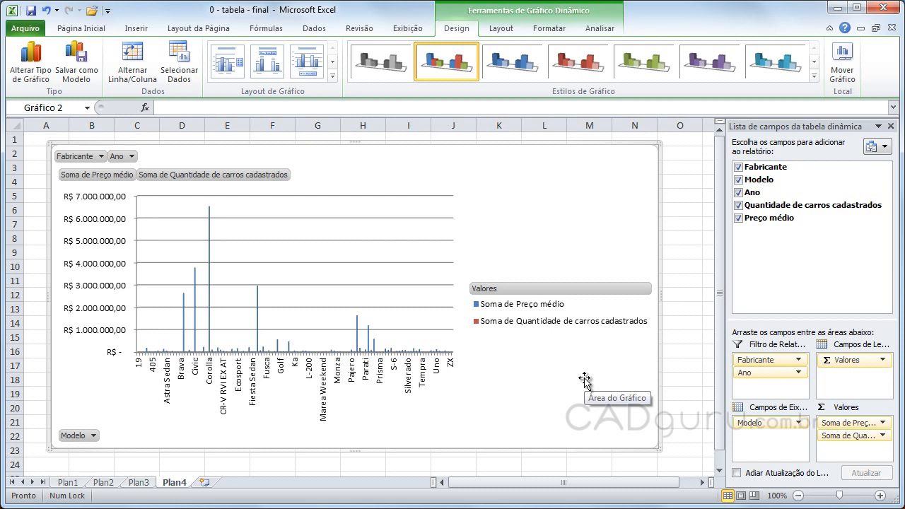
pyautogui.press('Escape')
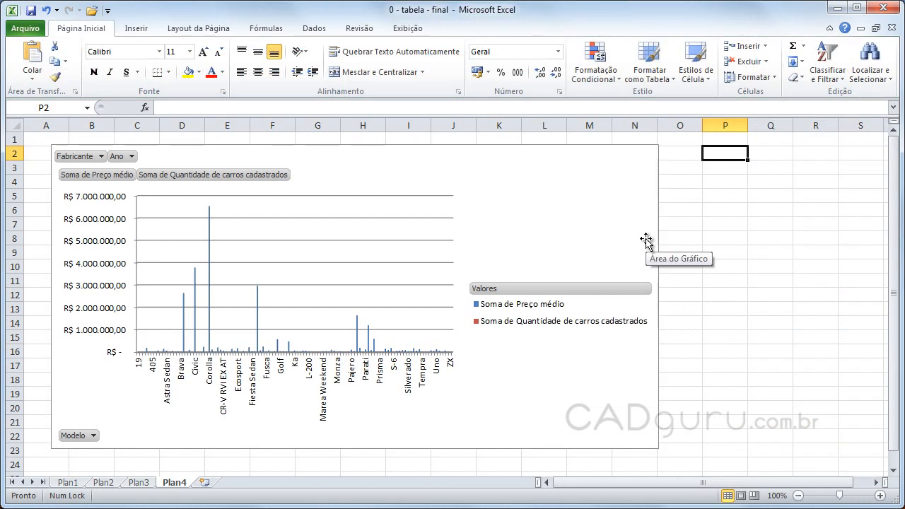
# Insert slicers for the Fabricante and Modelo fields of the PivotChart
pyautogui.click(651, 252)
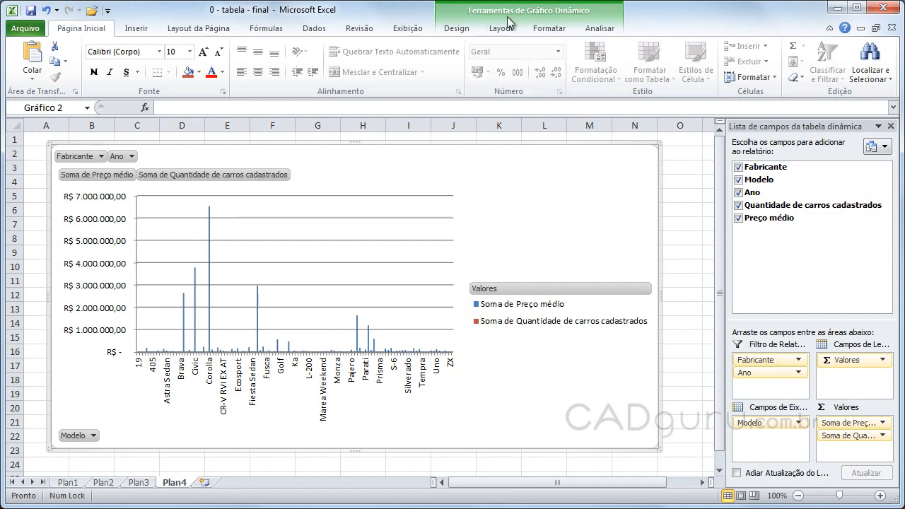
pyautogui.click(600, 28)
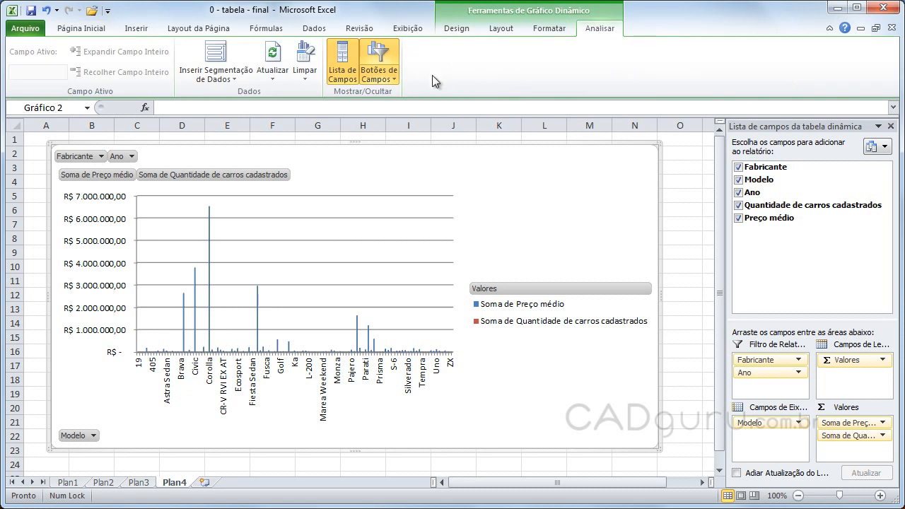
pyautogui.click(218, 78)
pyautogui.click(222, 99)
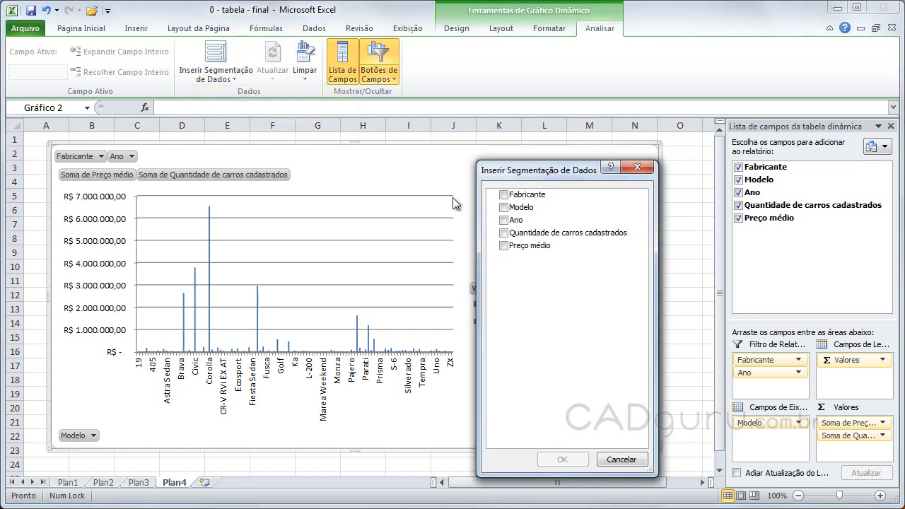
pyautogui.click(504, 195)
pyautogui.click(504, 207)
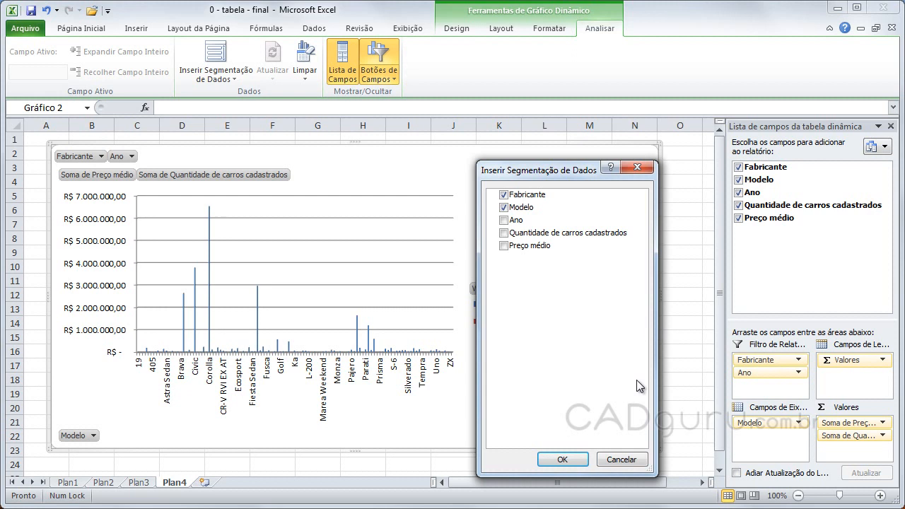
pyautogui.click(562, 460)
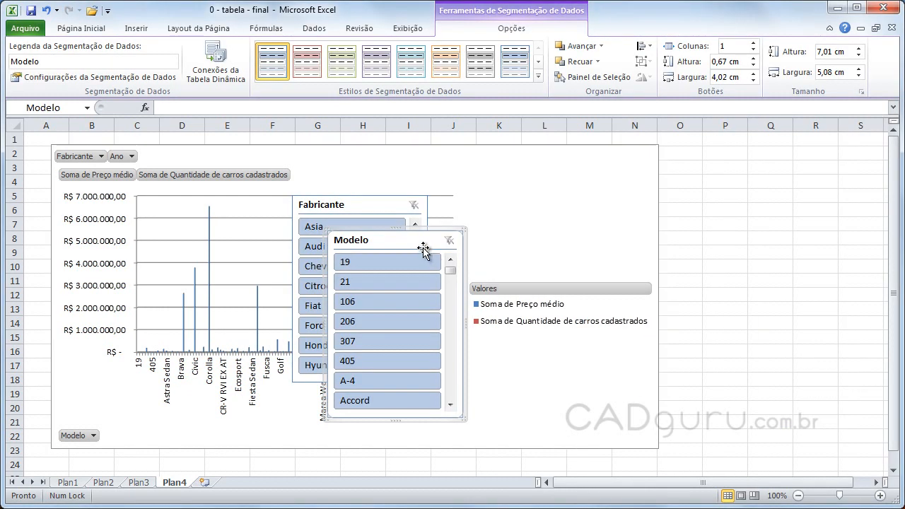
# Separate the overlapping slicers, placing Fabricante over the chart's legend side and Modelo beside the chart around columns P to R
pyautogui.moveTo(423, 250); pyautogui.dragTo(785, 290)
pyautogui.moveTo(372, 205); pyautogui.dragTo(620, 152)
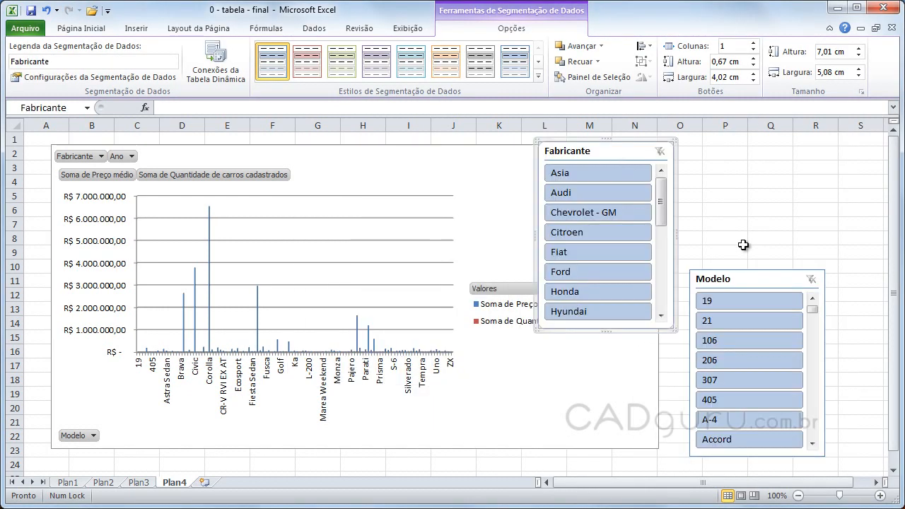
pyautogui.moveTo(749, 281); pyautogui.dragTo(753, 249)
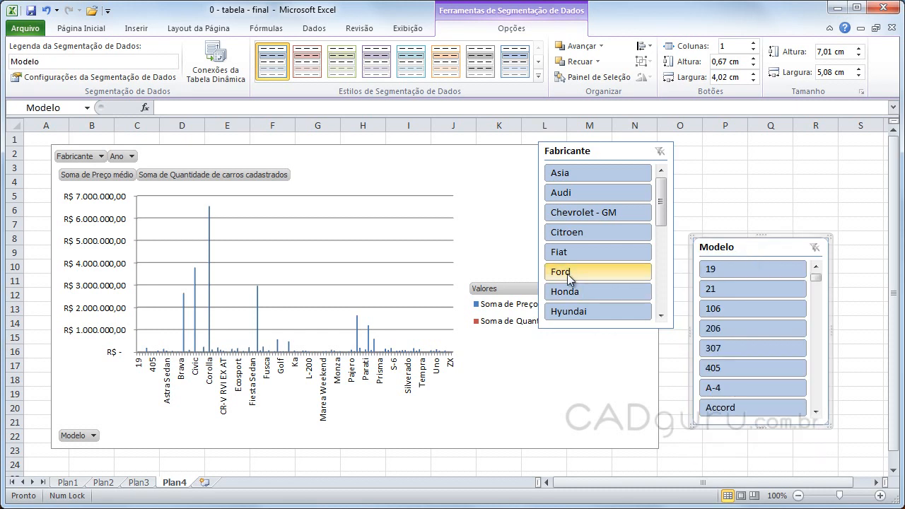
# Use the slicers to filter the chart to Ford and its Ecosport model, and clear the Modelo filter
pyautogui.click(570, 276)
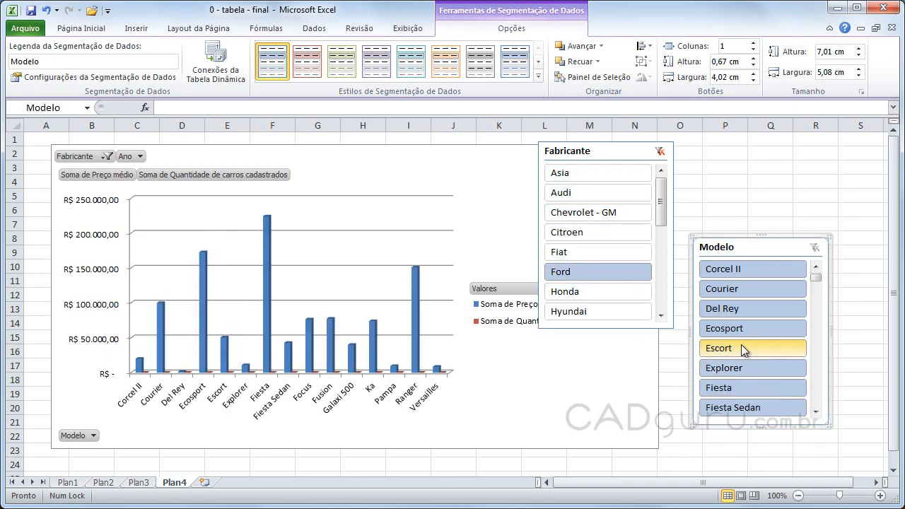
pyautogui.click(731, 333)
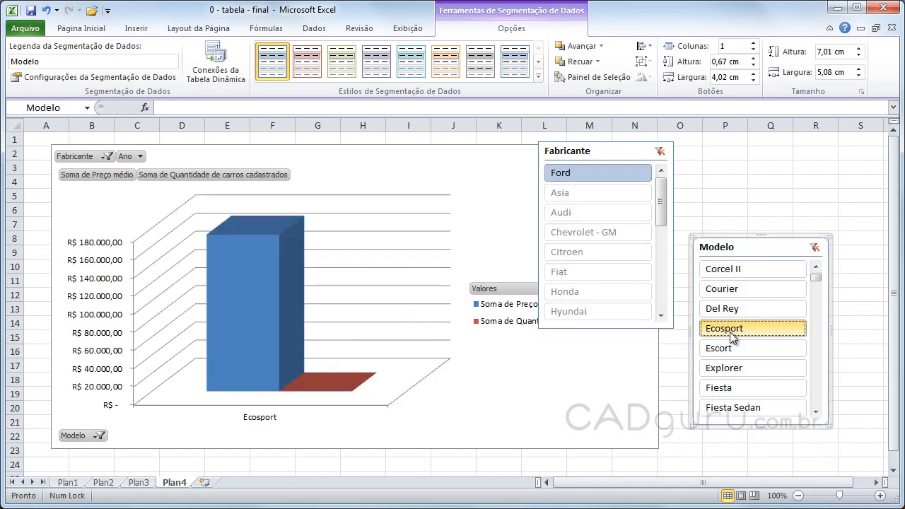
pyautogui.click(815, 247)
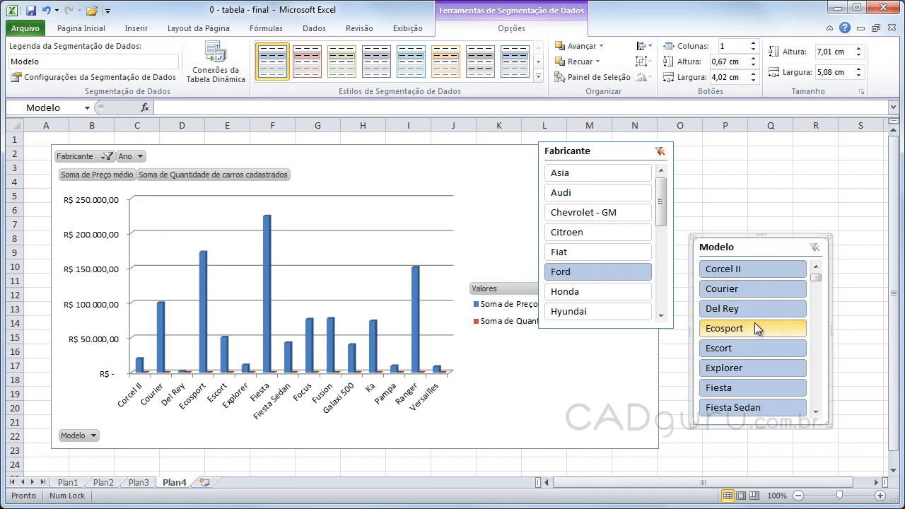
# Filter the Modelo slicer to both Del Rey and Escort, and clear the filters of both slicers
pyautogui.click(738, 310)
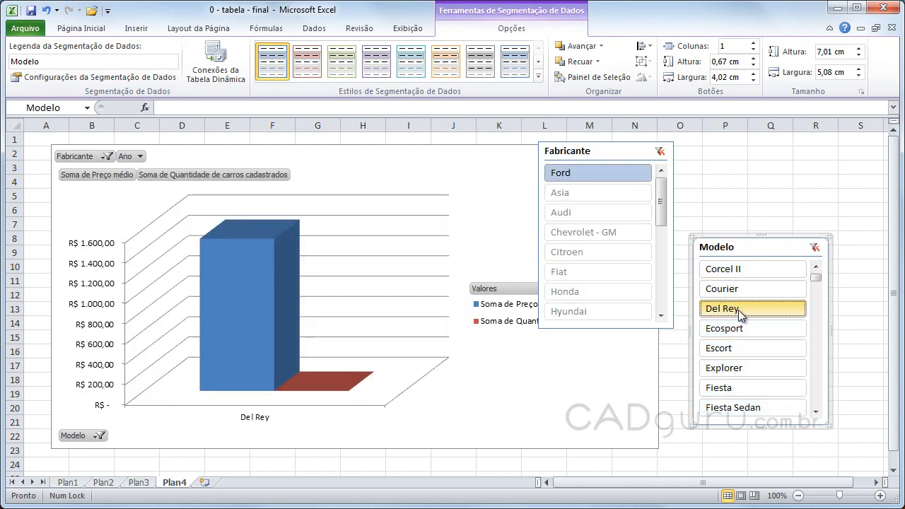
pyautogui.keyDown('ctrl'); pyautogui.click(741, 351); pyautogui.keyUp('ctrl')
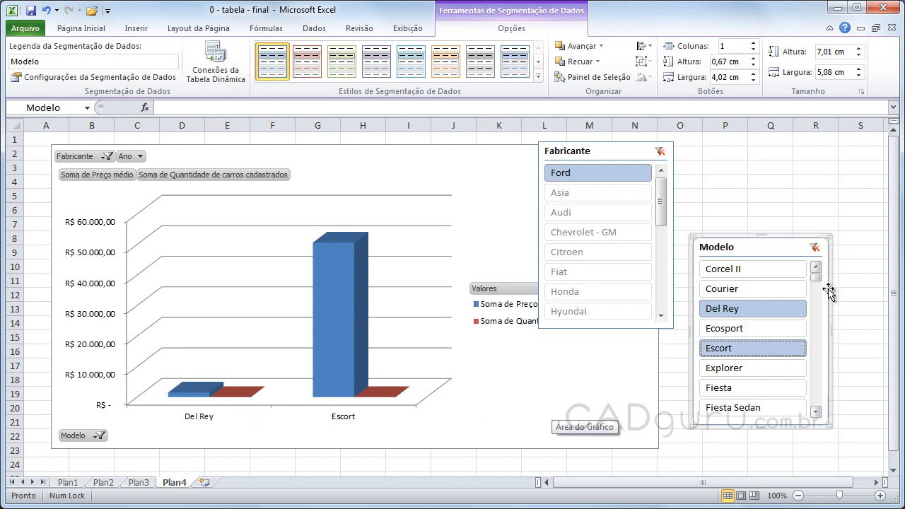
pyautogui.click(815, 247)
pyautogui.click(660, 152)
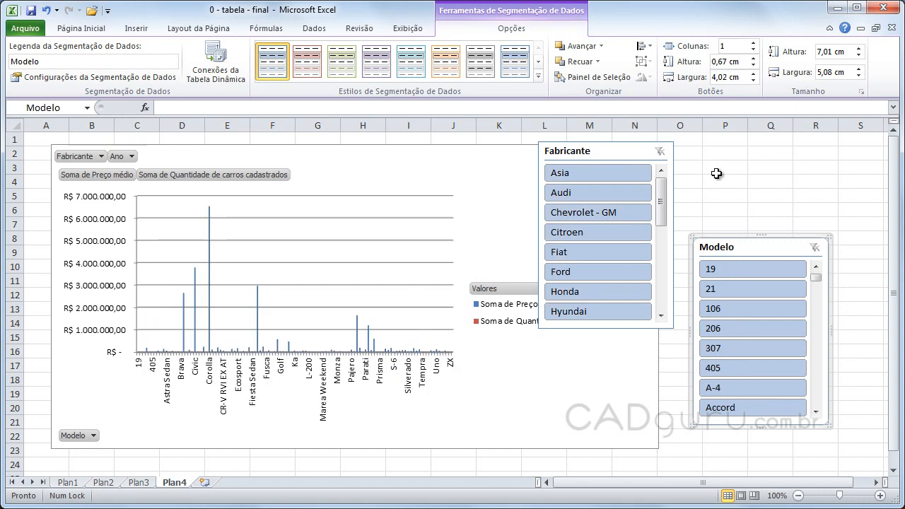
pyautogui.click(716, 173)
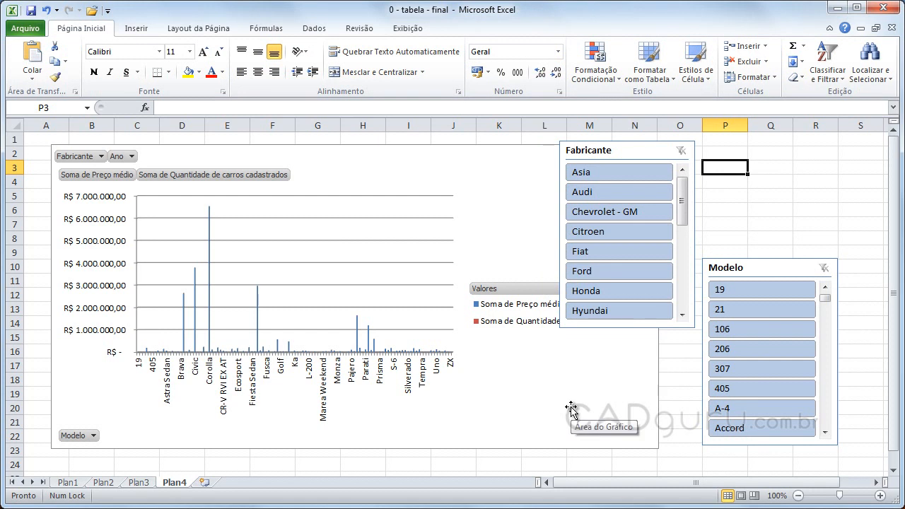
# Remove the Modelo and Fabricante slicers from the Plan4 sheet
pyautogui.rightClick(770, 267)
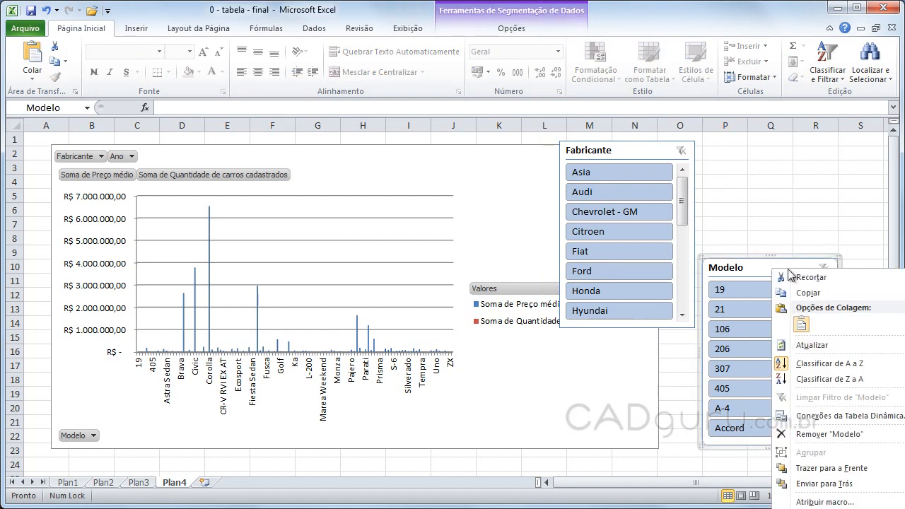
pyautogui.click(828, 436)
pyautogui.rightClick(649, 144)
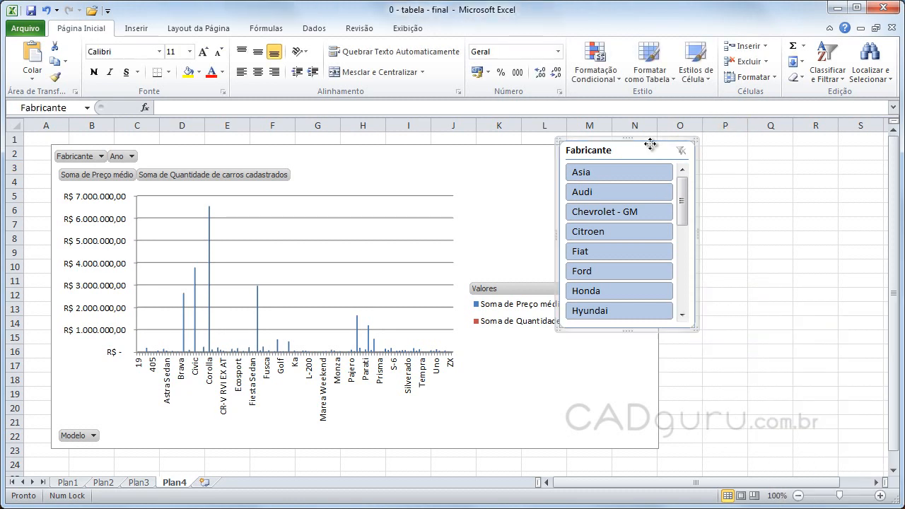
pyautogui.click(693, 310)
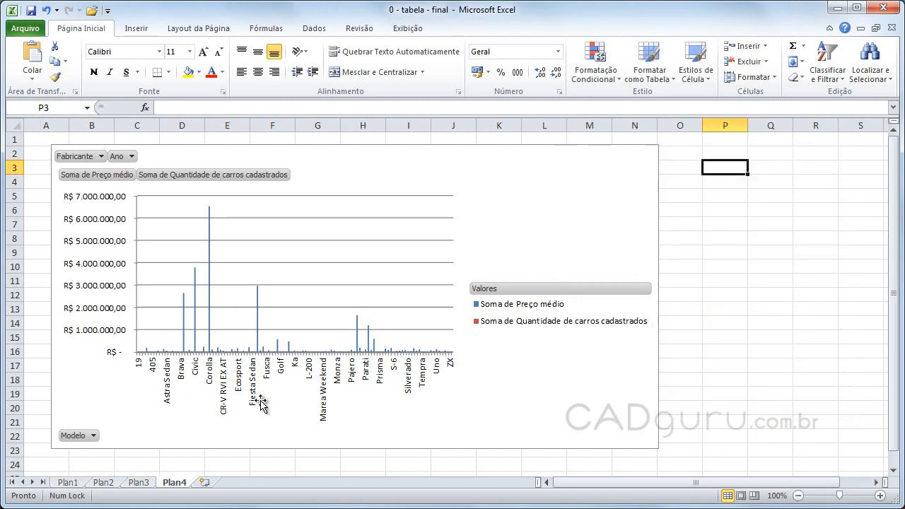
# Remove the Ano field from the PivotChart's report filter and check the linked pivot table on Plan3
pyautogui.click(563, 236)
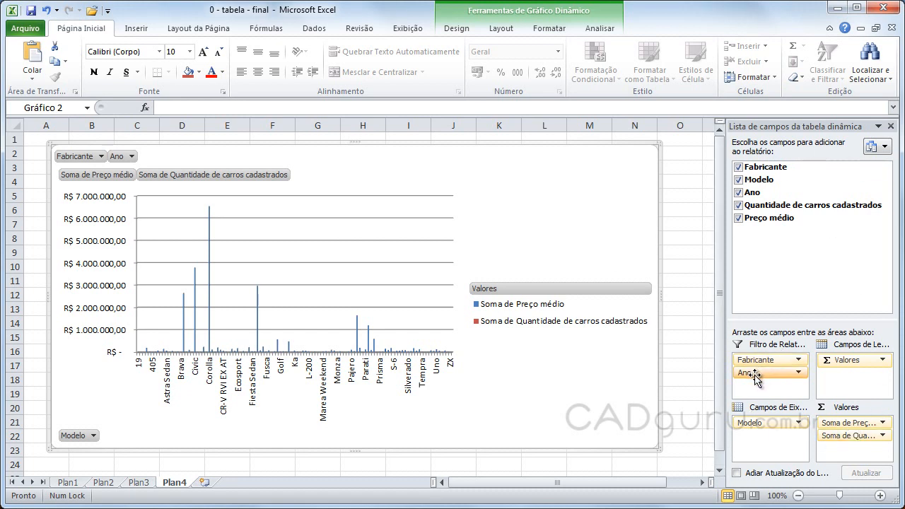
pyautogui.moveTo(755, 378); pyautogui.dragTo(700, 382)
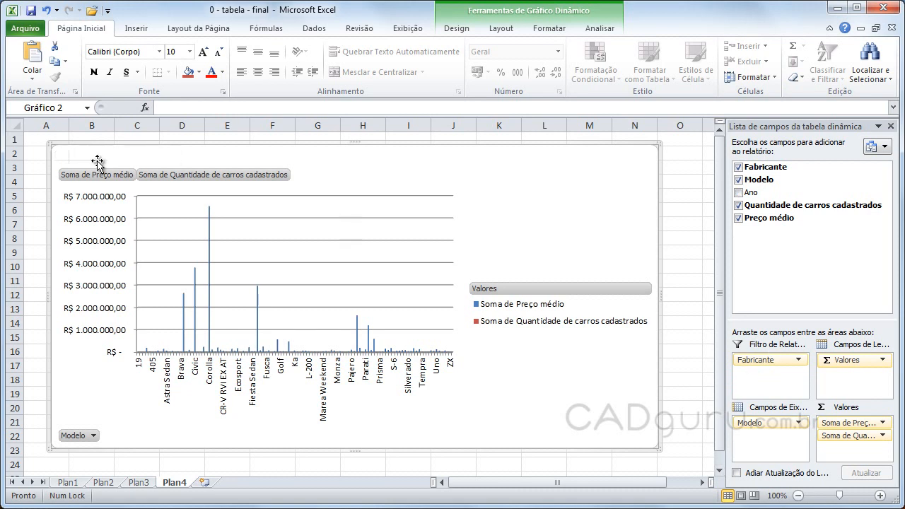
pyautogui.click(140, 484)
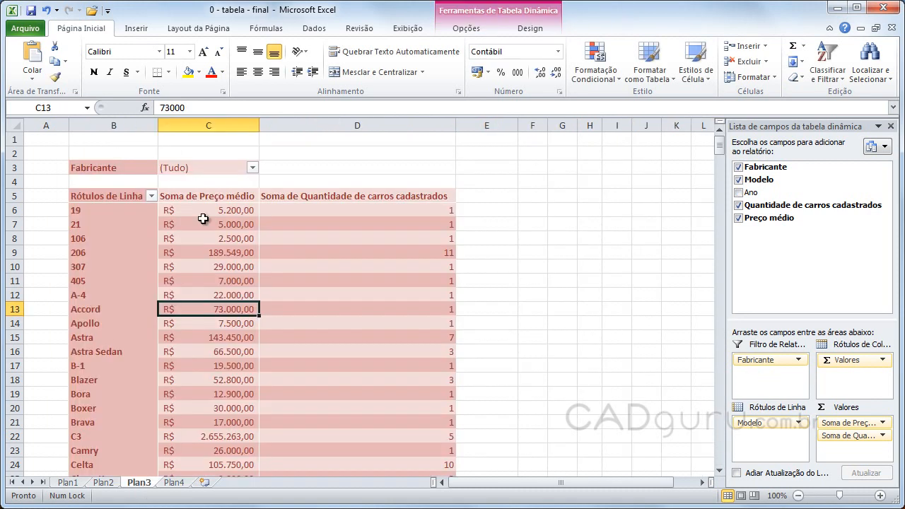
# Add the Ano field back to the pivot table's report filter on Plan3 and return to the linked chart on Plan4
pyautogui.click(740, 193)
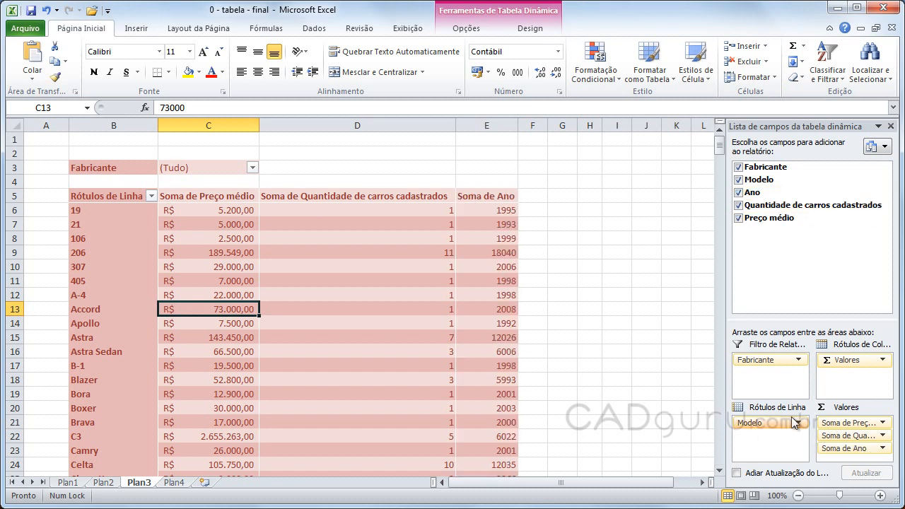
pyautogui.moveTo(845, 448); pyautogui.dragTo(756, 373)
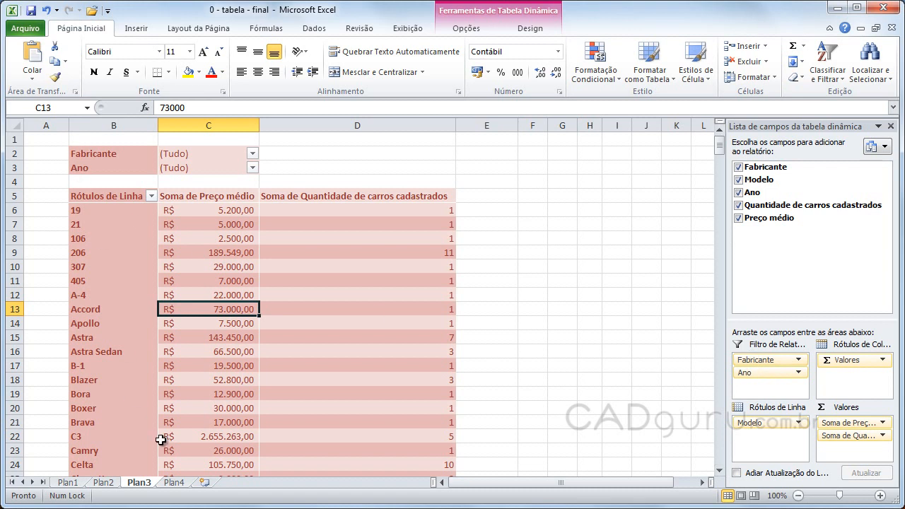
pyautogui.click(174, 482)
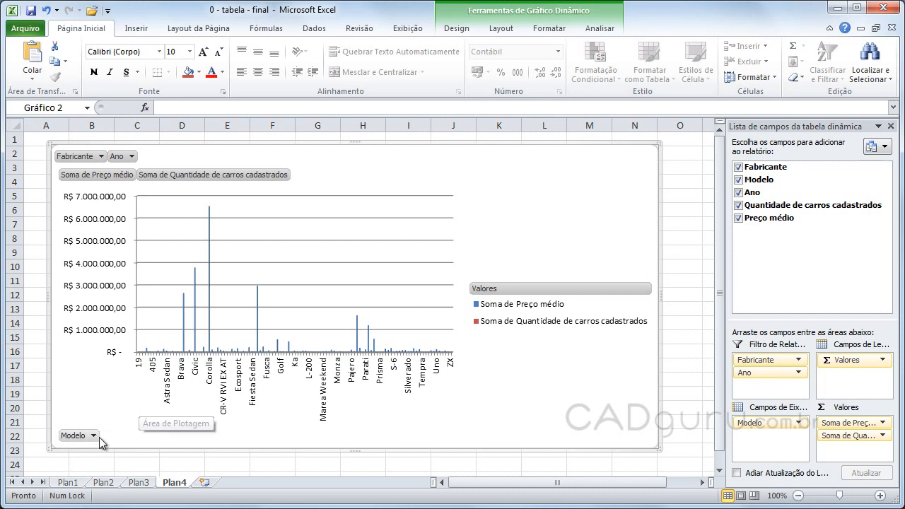
# Filter the PivotChart's Fabricante field to Ford
pyautogui.click(101, 156)
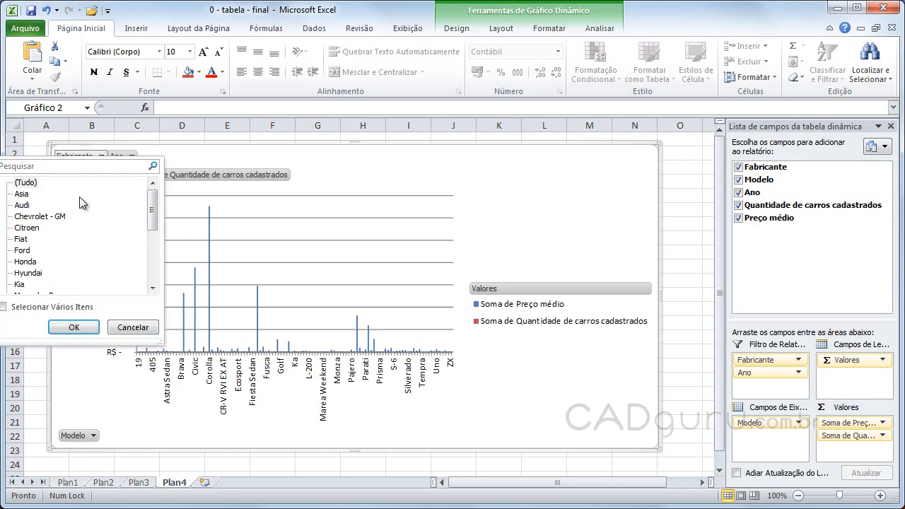
pyautogui.click(29, 250)
pyautogui.click(74, 327)
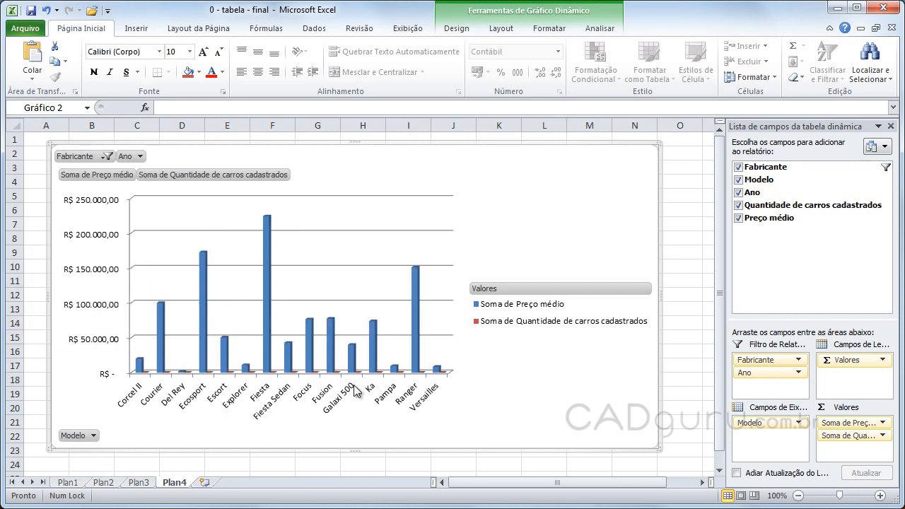
# Remove the Quantidade de carros cadastrados field from the PivotChart and apply the green chart style with shaded walls
pyautogui.click(738, 206)
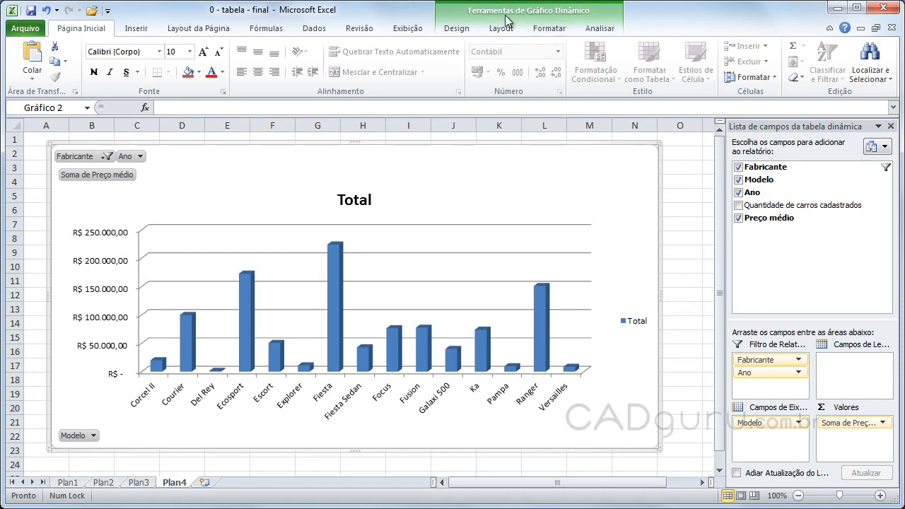
pyautogui.click(455, 31)
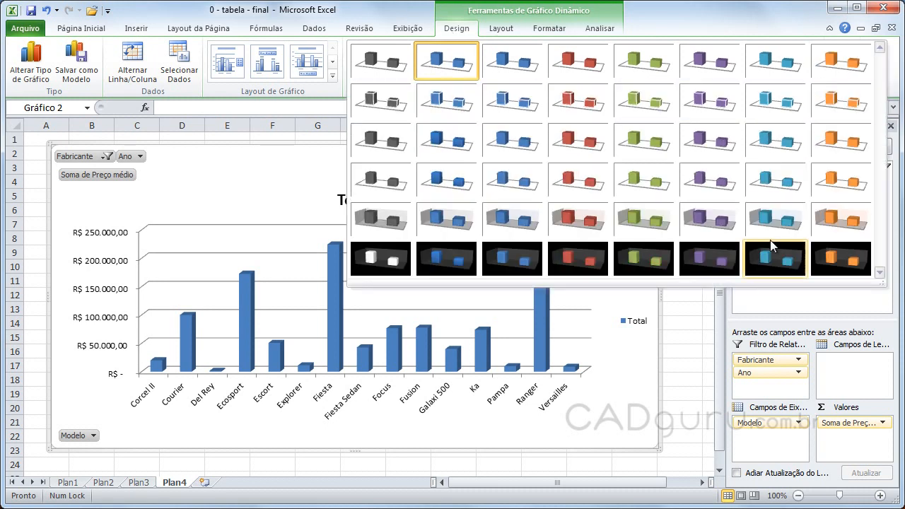
pyautogui.click(645, 225)
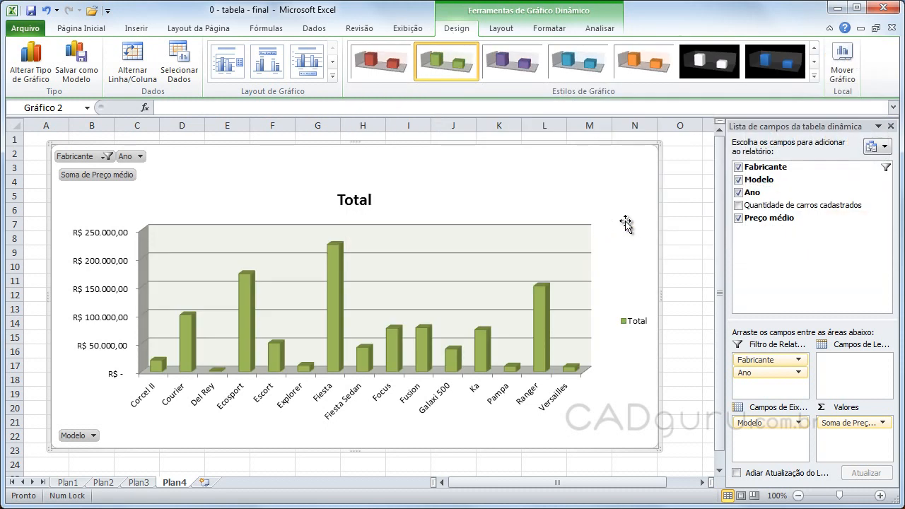
pyautogui.click(494, 32)
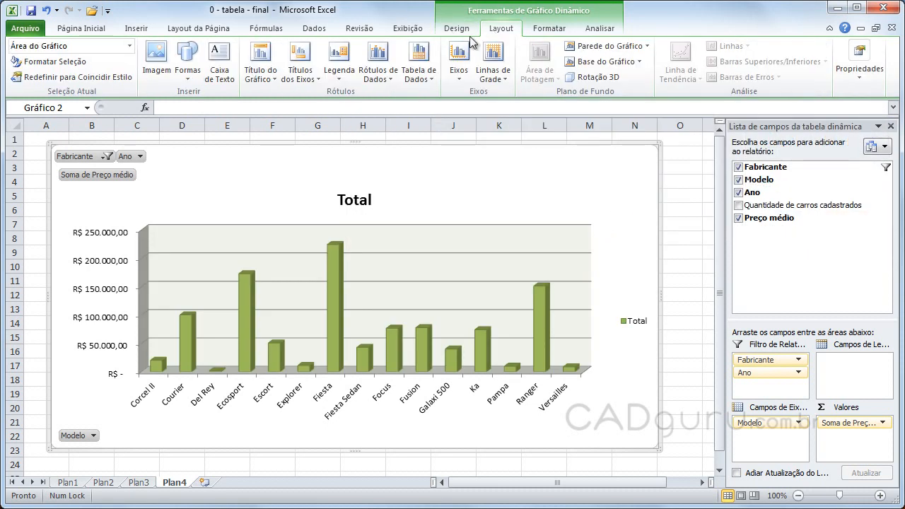
pyautogui.click(548, 30)
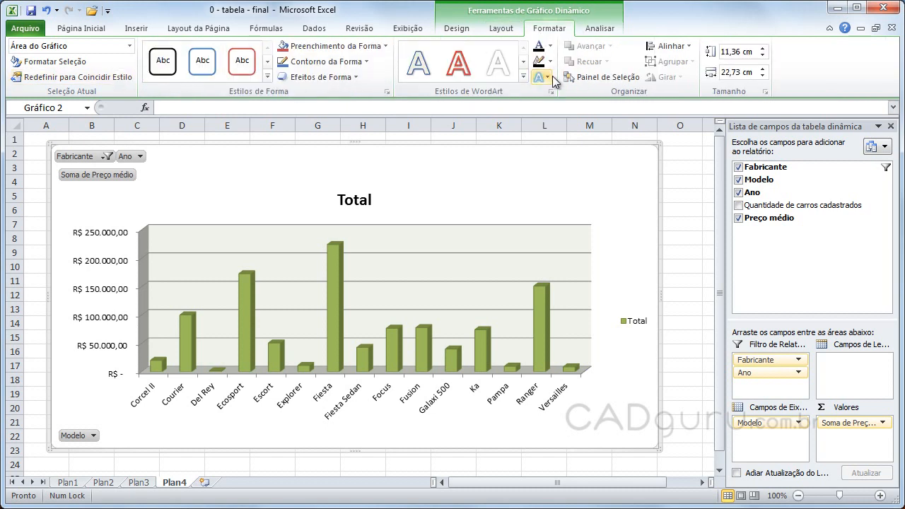
pyautogui.click(600, 31)
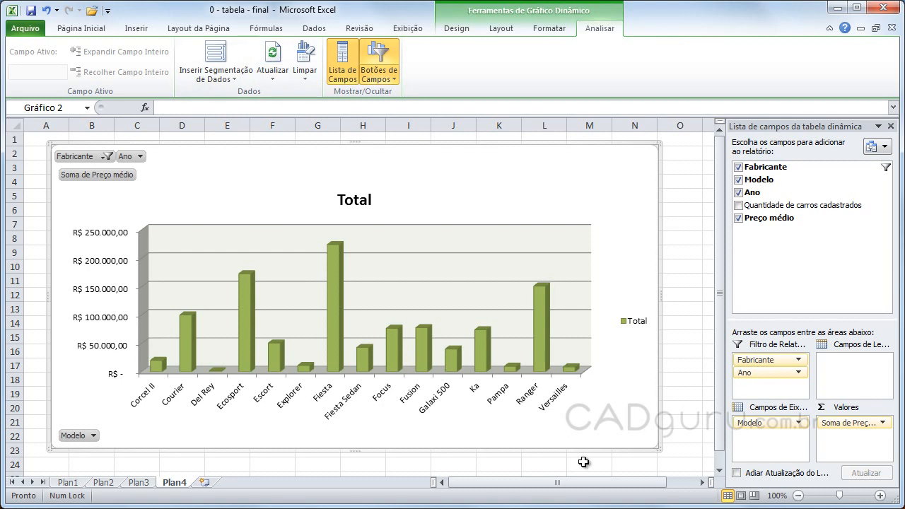
pyautogui.click(688, 191)
pyautogui.click(655, 196)
# On Plan3, reset the pivot table's Fabricante filter to (Tudo) and add the Quantidade de carros cadastrados field back
pyautogui.click(135, 483)
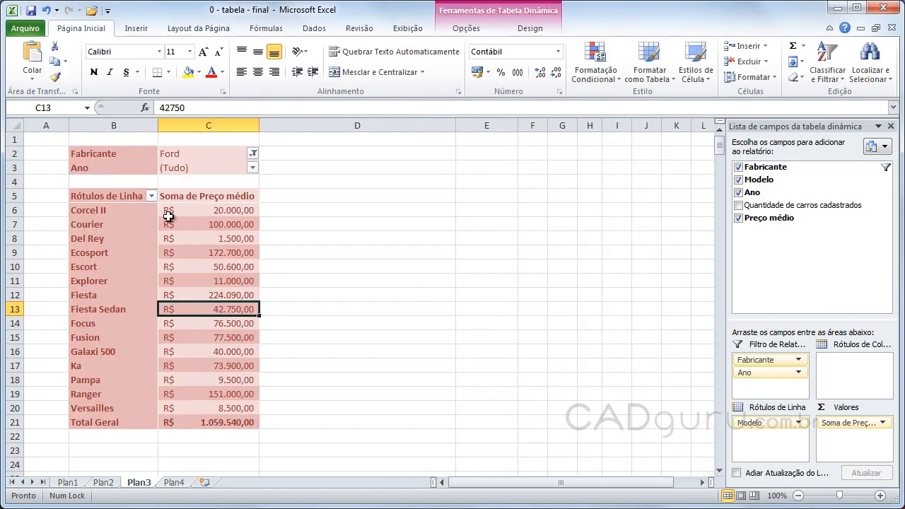
pyautogui.click(252, 153)
pyautogui.click(113, 185)
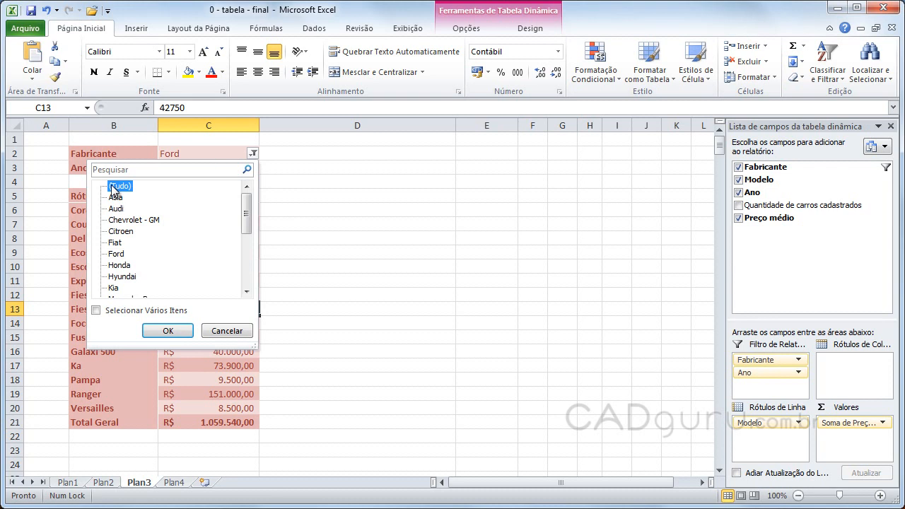
pyautogui.click(167, 331)
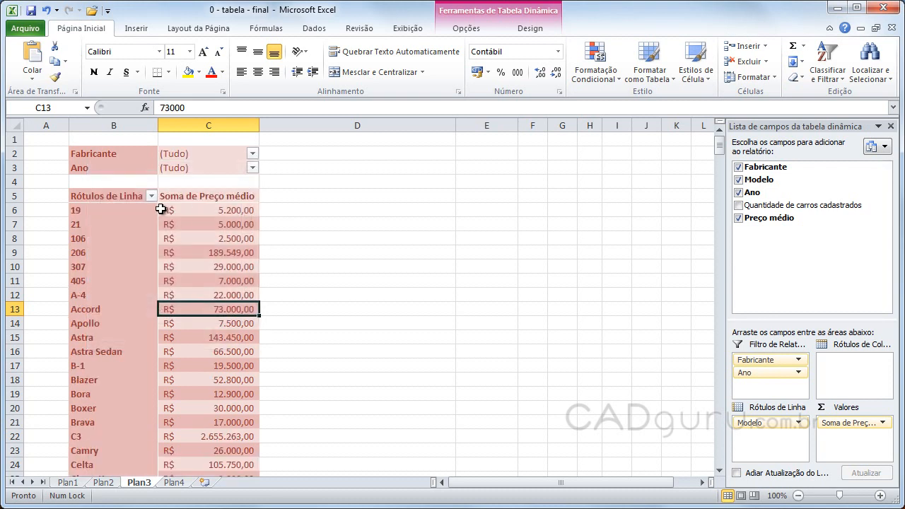
pyautogui.click(738, 205)
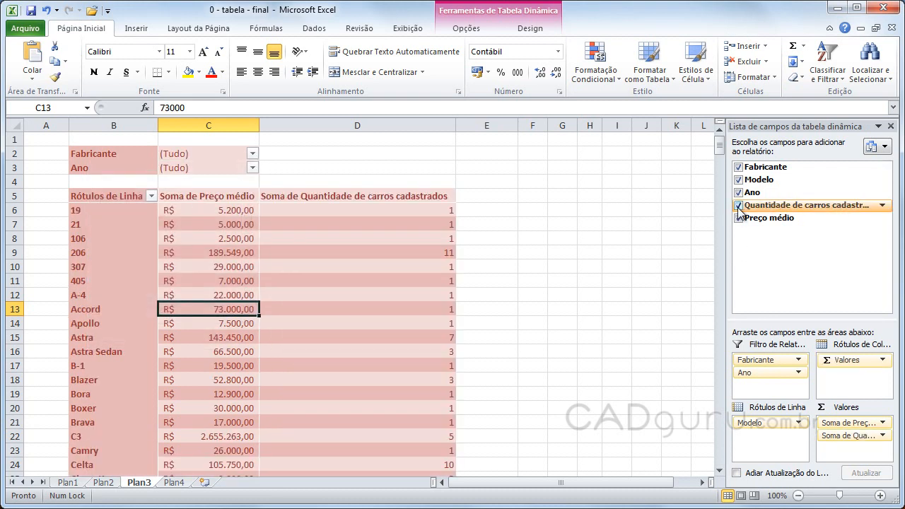
# Delete the PivotChart from the Plan4 sheet and return to the pivot table on Plan3
pyautogui.click(172, 484)
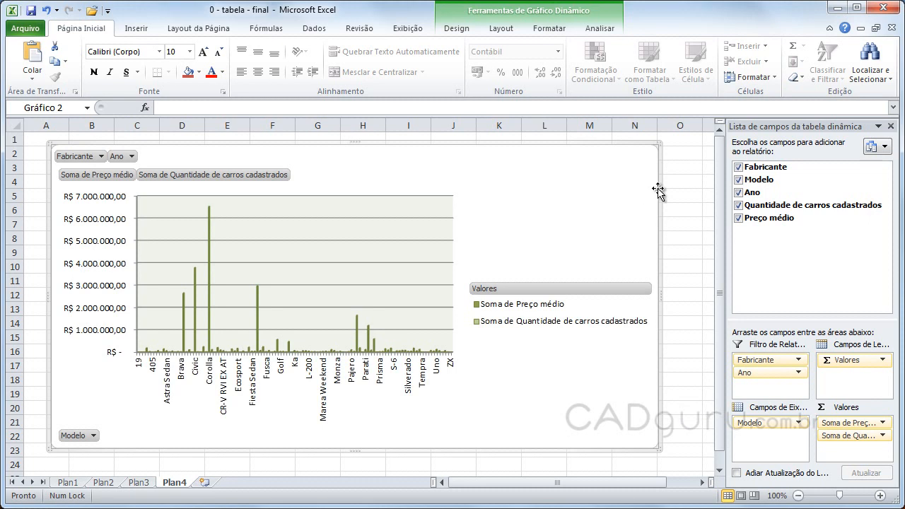
pyautogui.press('Delete')
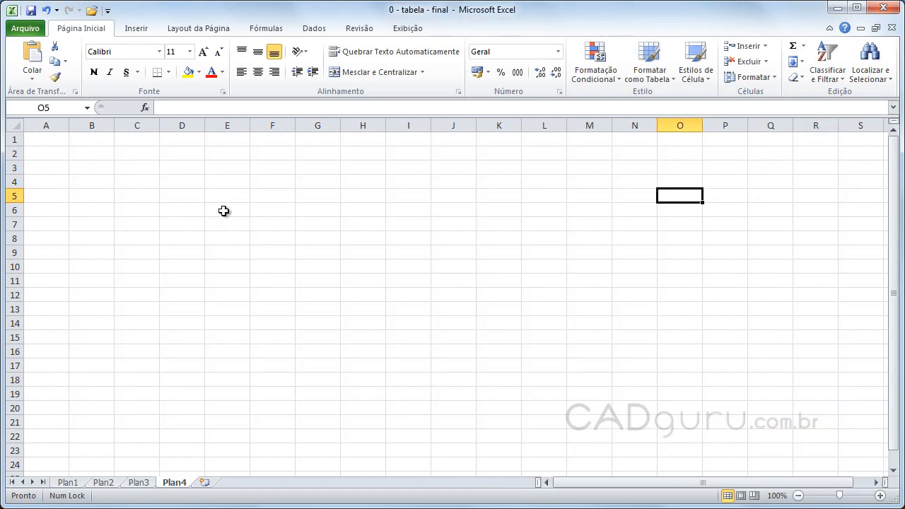
pyautogui.click(139, 483)
pyautogui.click(540, 269)
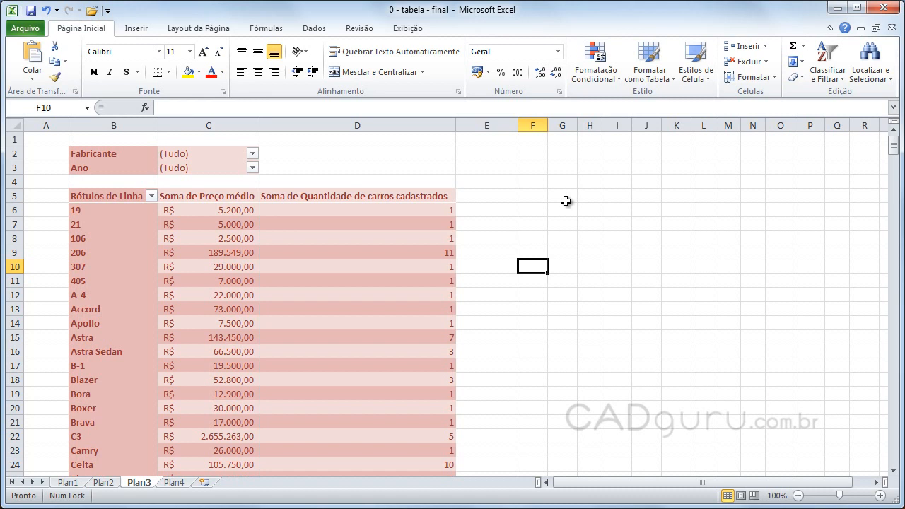
pyautogui.press('Up')
pyautogui.press('Up')
pyautogui.press('Right')
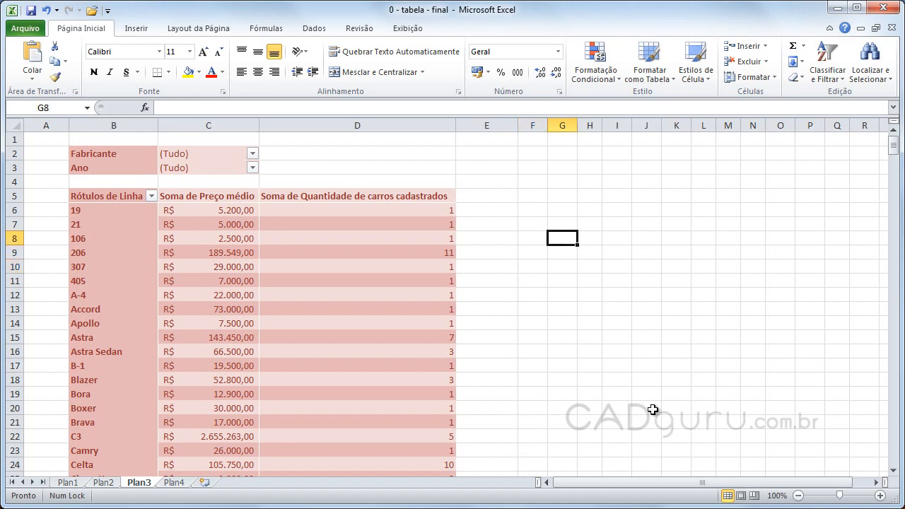